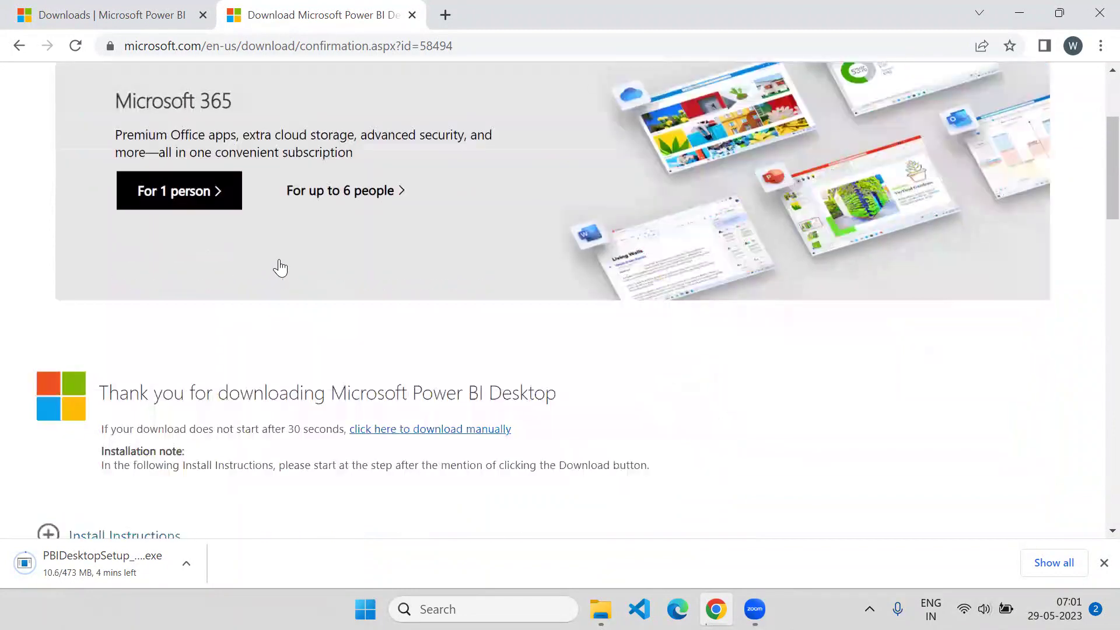
- Decline the Bing AI-powered browsing offer at the start of the download confirmation page
scroll(280, 267, "up", 3)
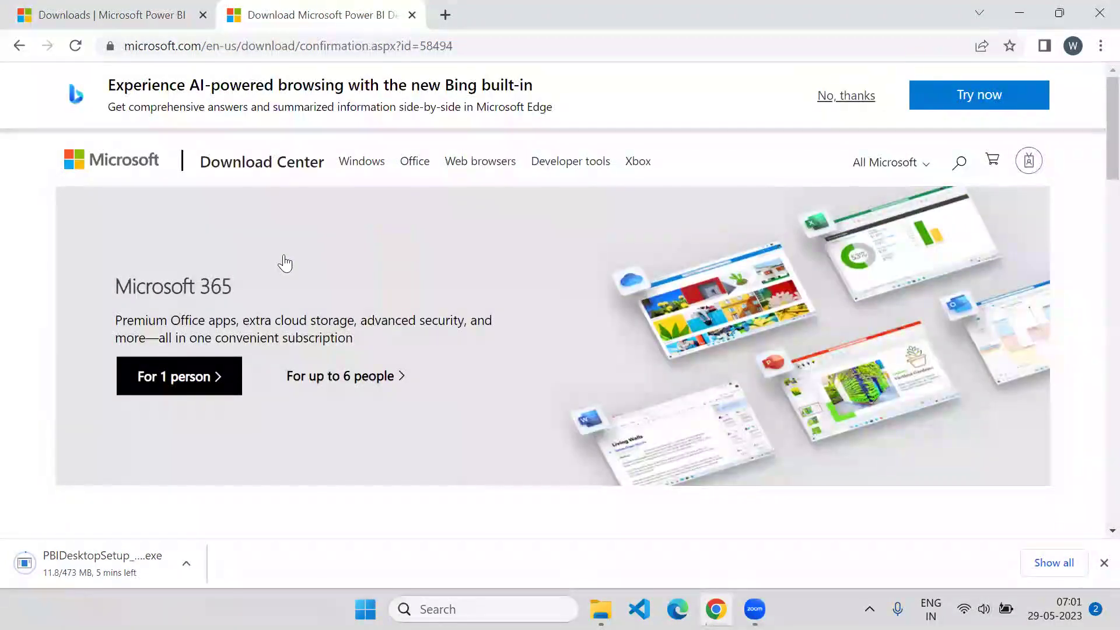
left_click(846, 97)
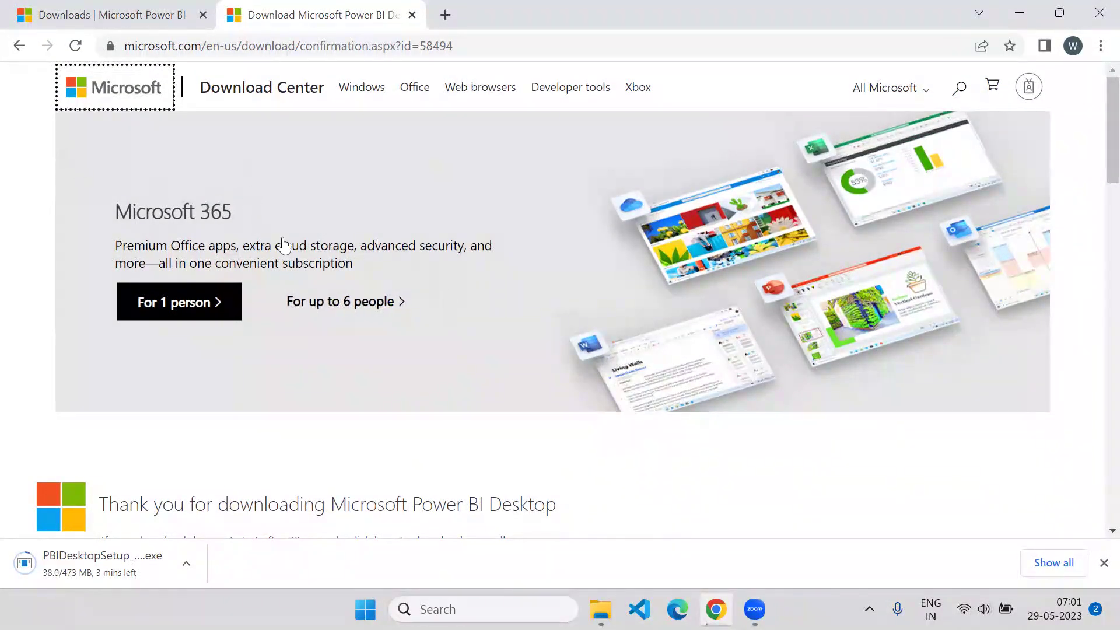
scroll(268, 209, "down", 4)
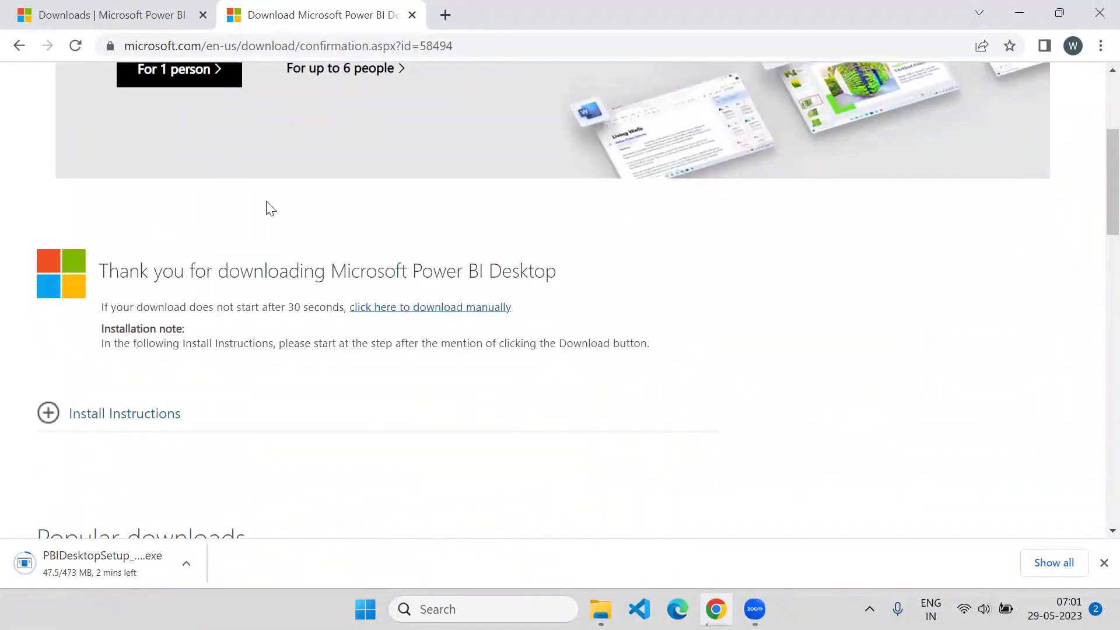
scroll(270, 209, "down", 4)
scroll(270, 209, "down", 3)
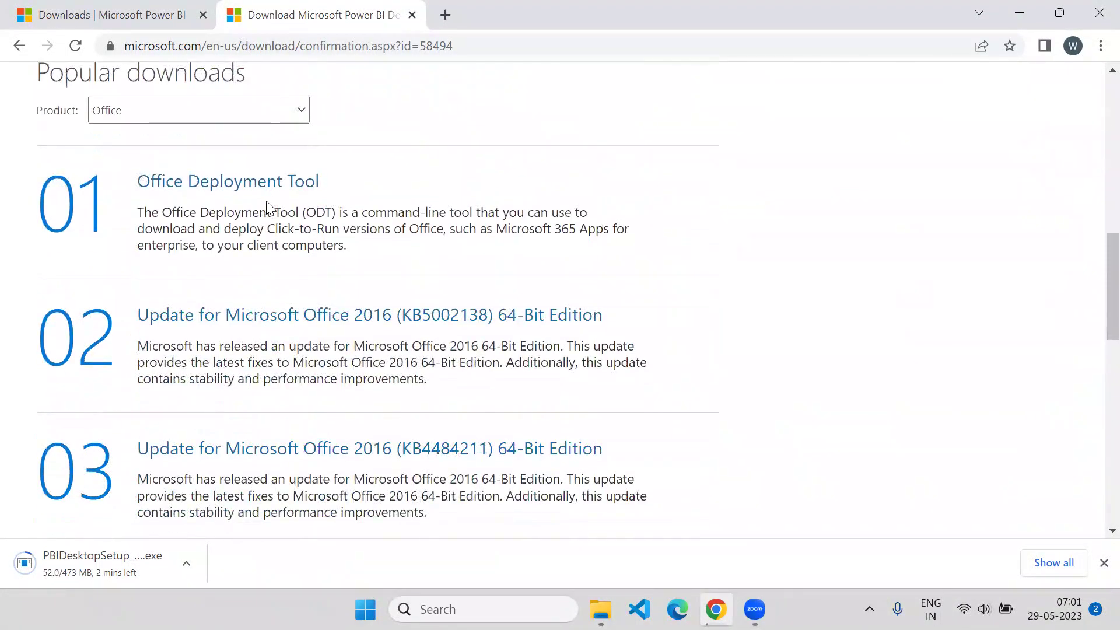
scroll(270, 208, "up", 4)
scroll(271, 209, "up", 7)
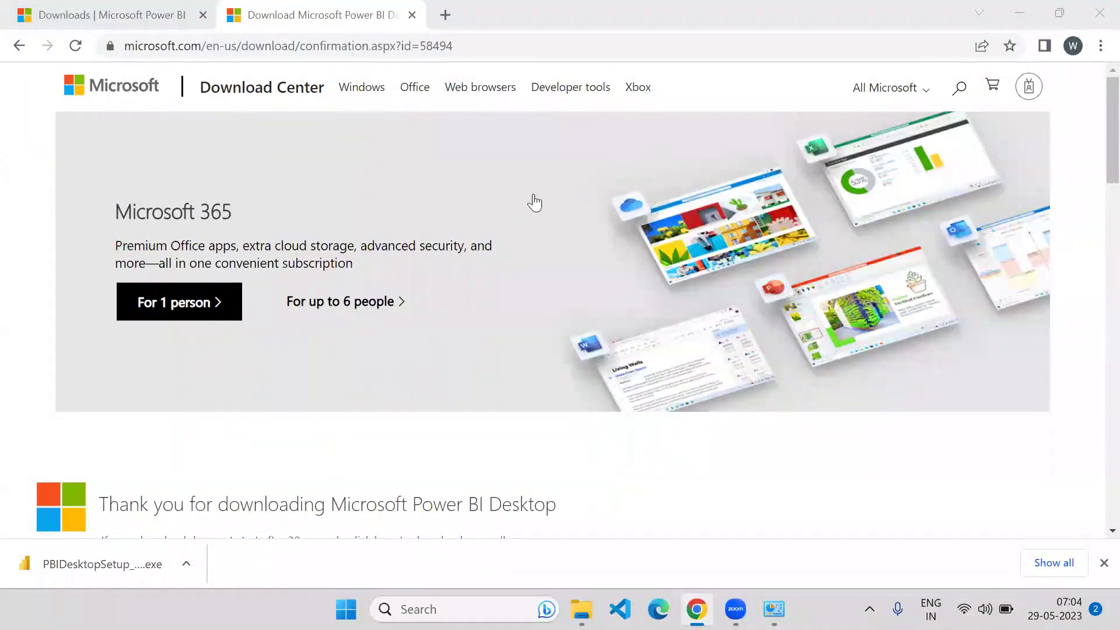
- Show the downloaded Power BI Desktop installer in its folder, with the folder window maximized and its file list refreshed
left_click(188, 564)
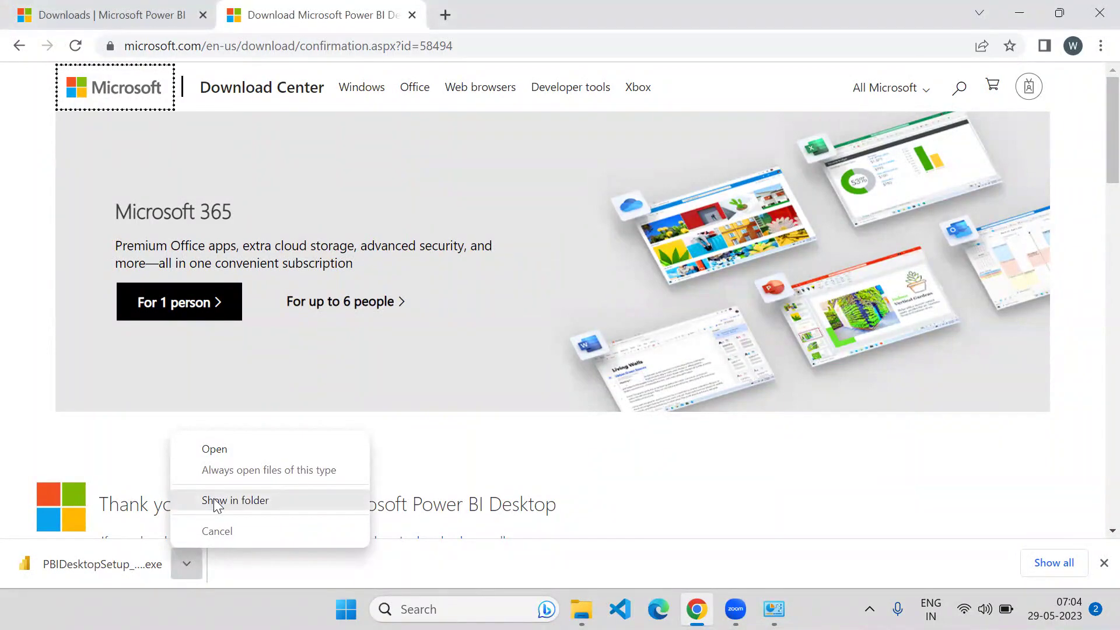
left_click(217, 503)
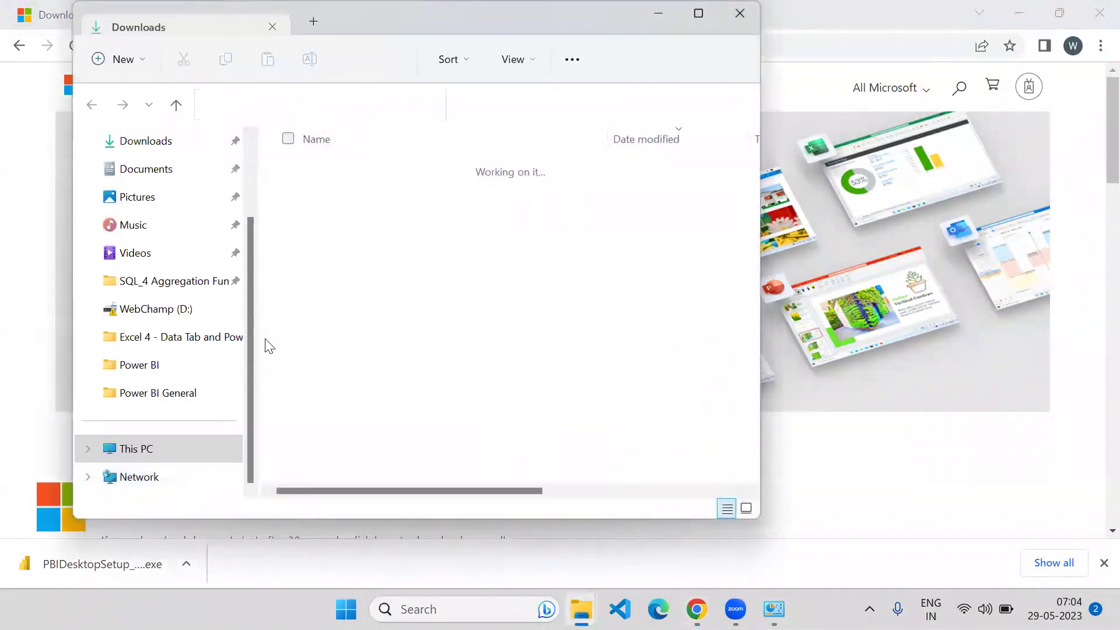
double_click(145, 15)
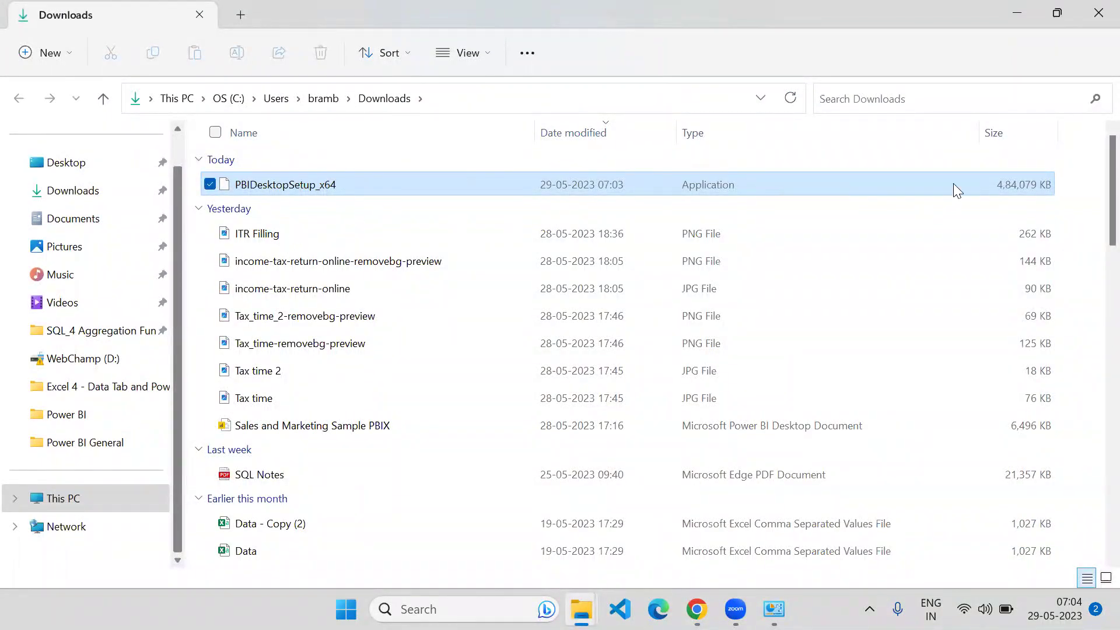
left_click(796, 100)
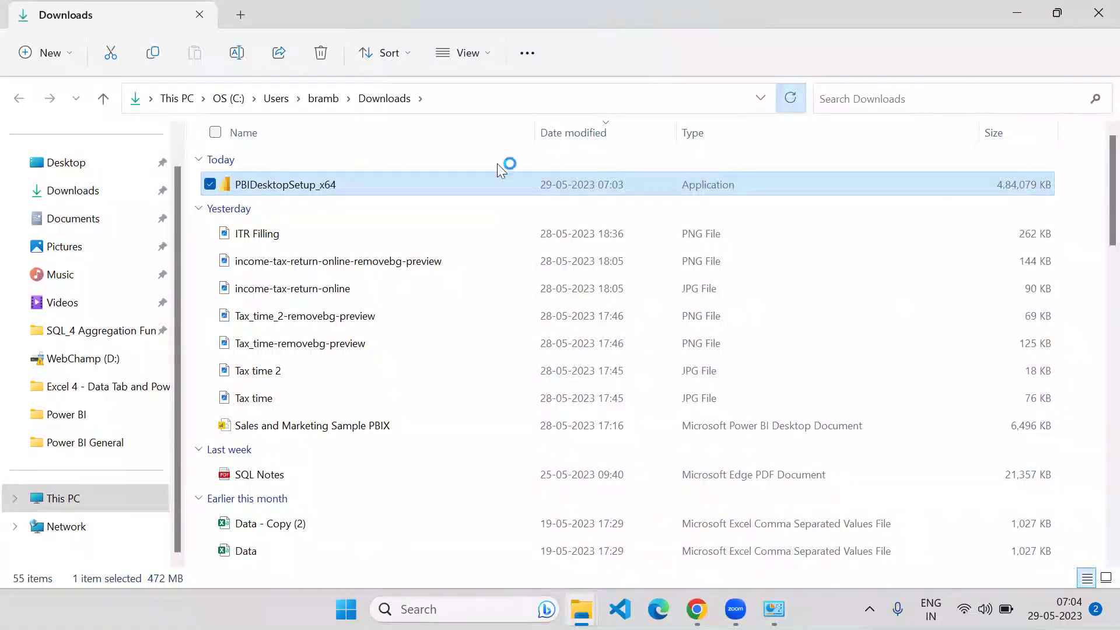
double_click(391, 186)
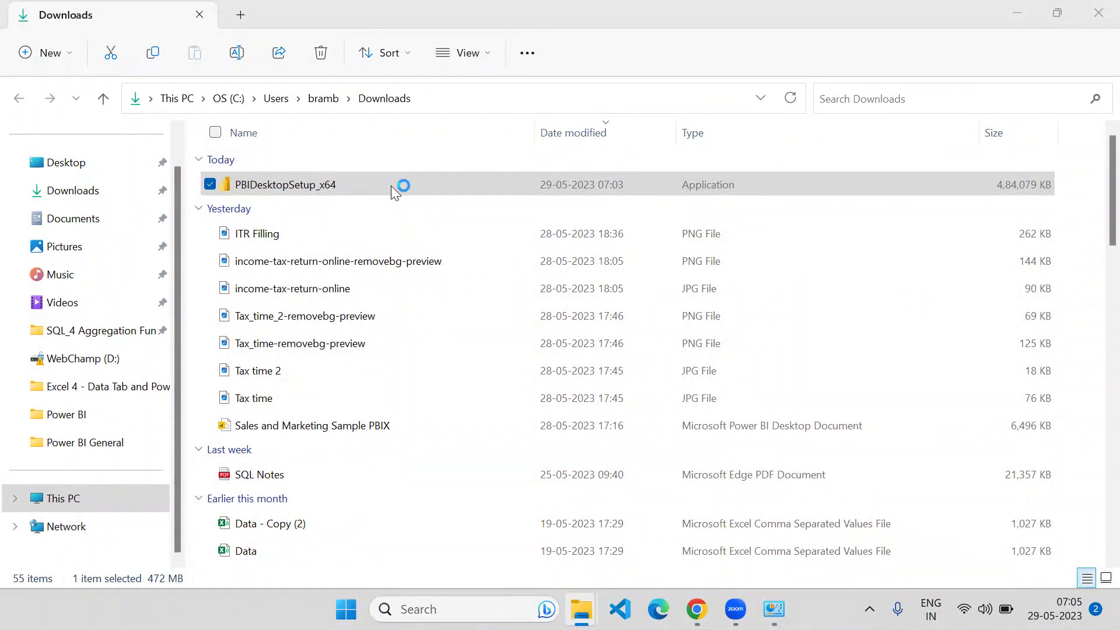
left_click(1018, 14)
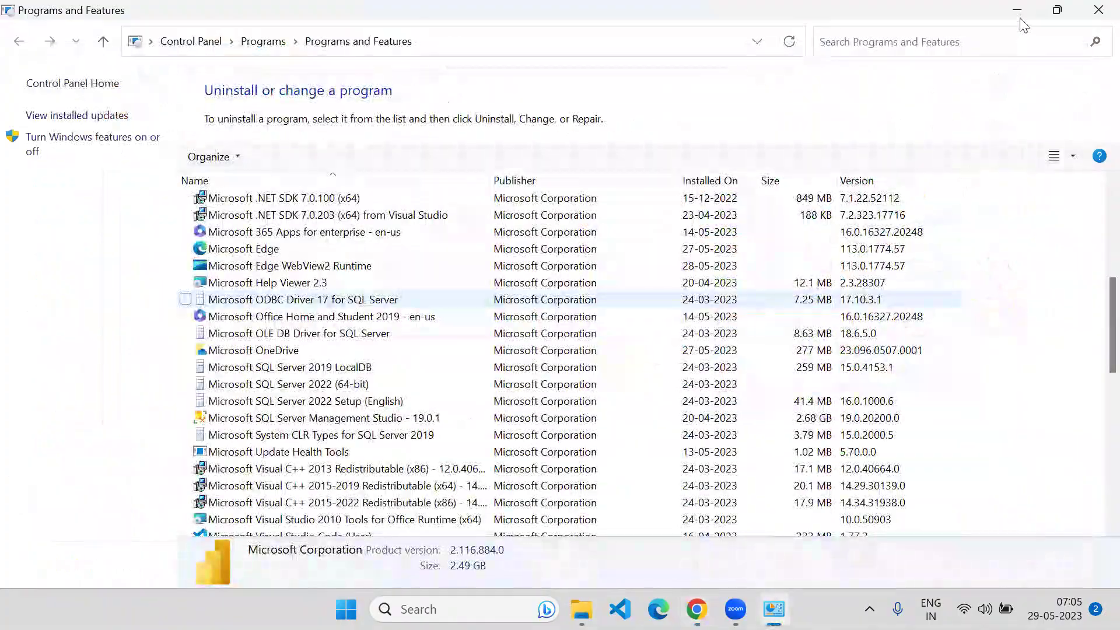
left_click(1018, 13)
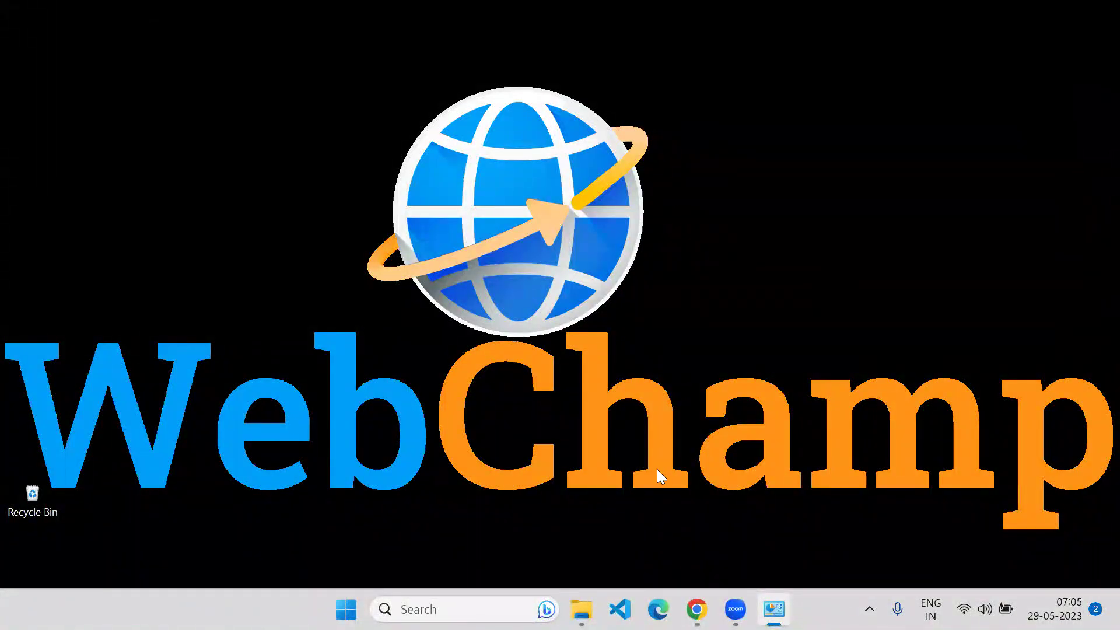
key("alt+Tab")
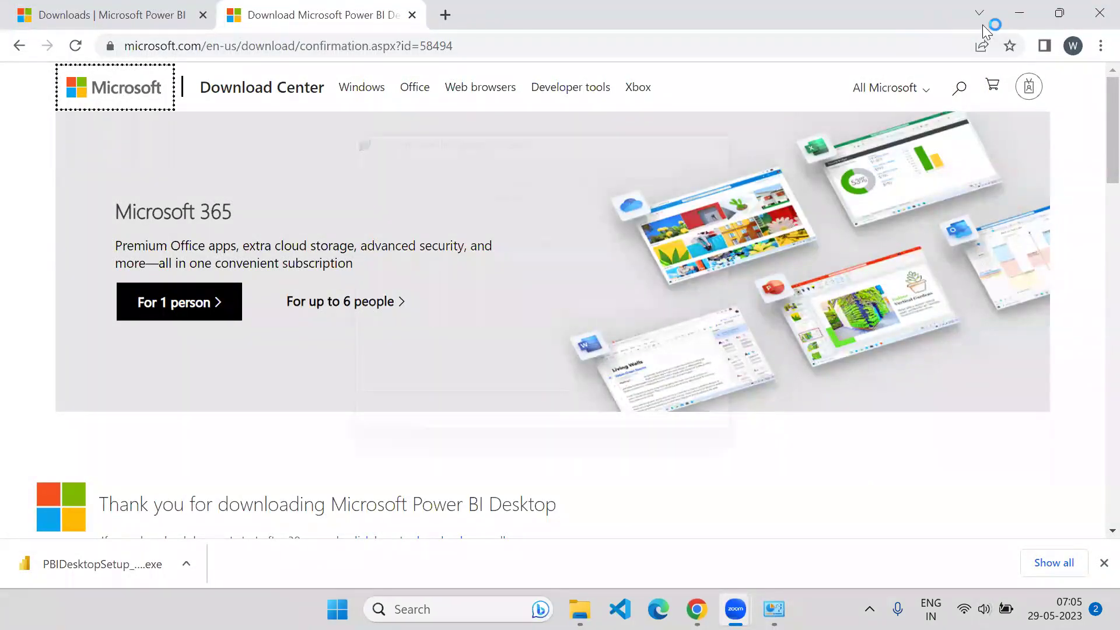
left_click(616, 261)
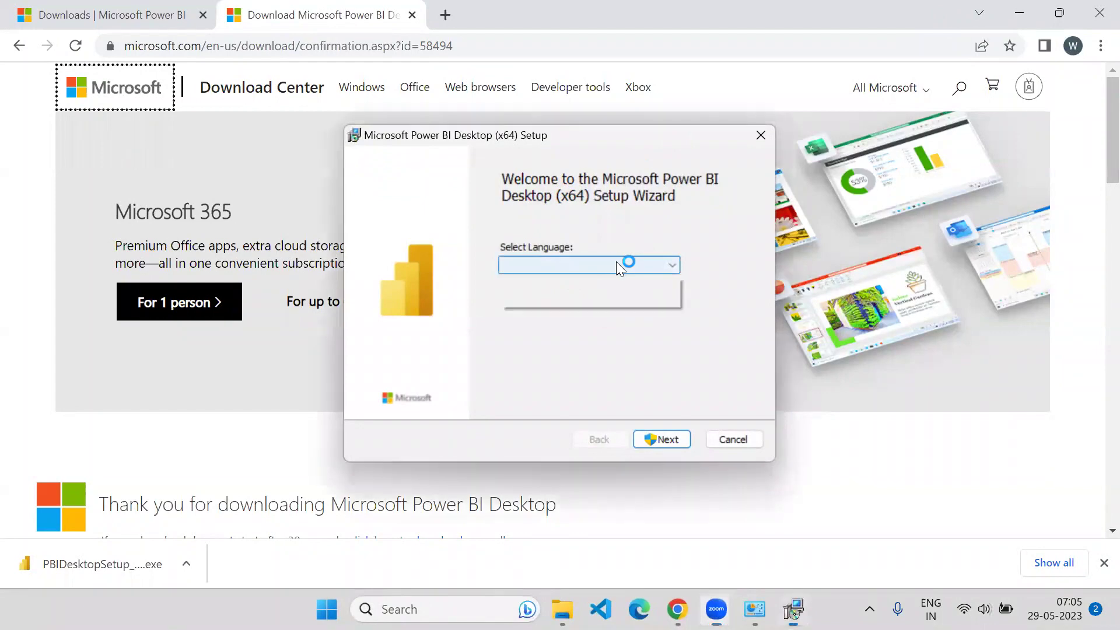
key("g")
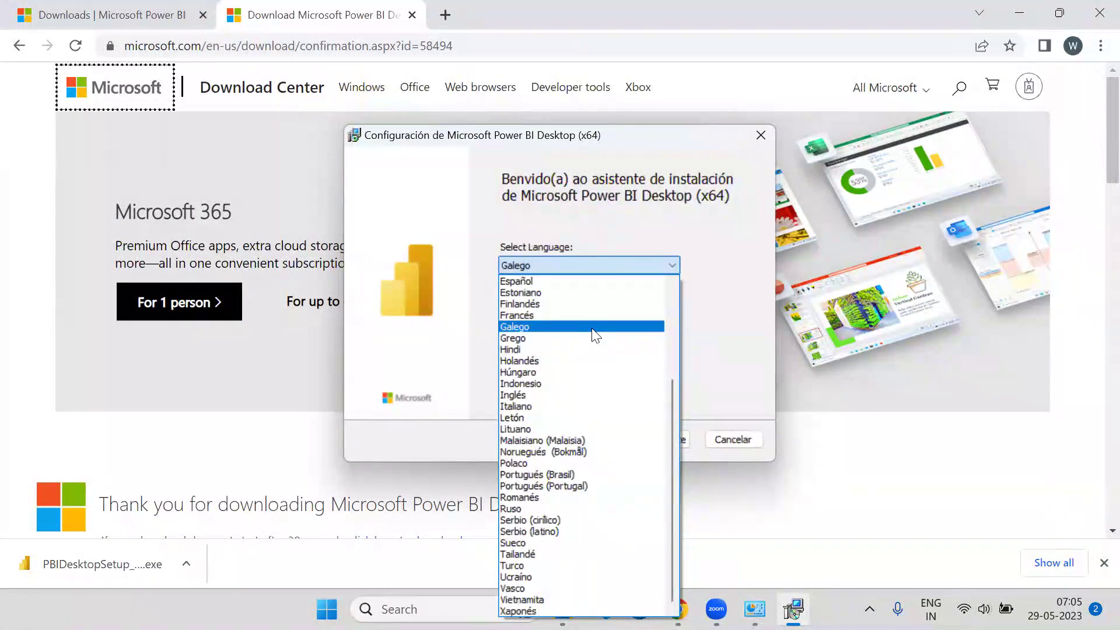
key("l")
key("i")
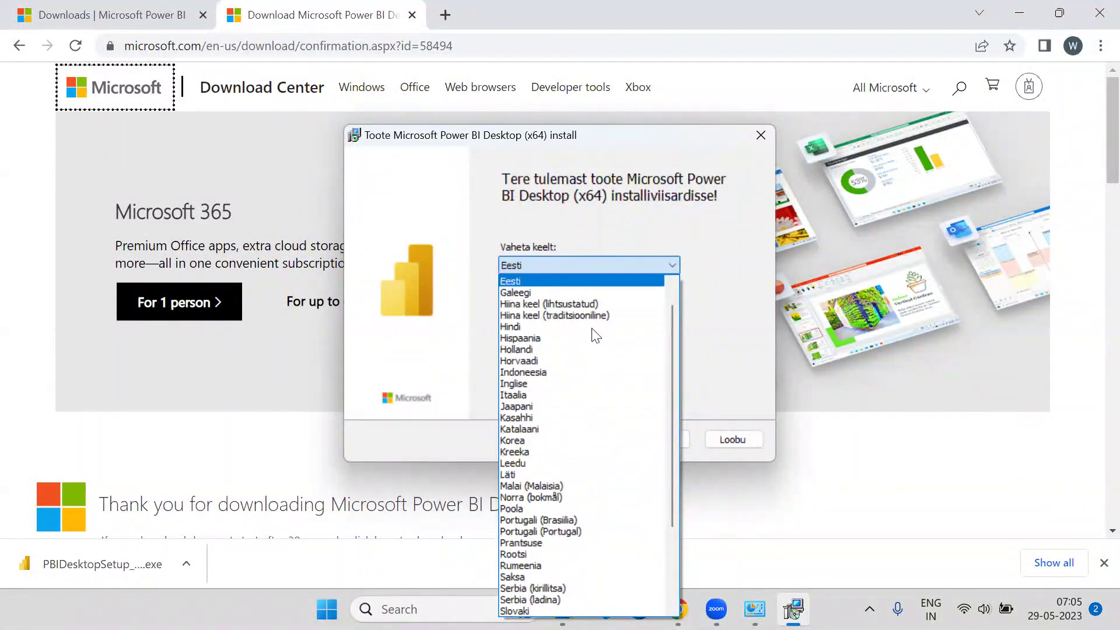
key("l")
key("i")
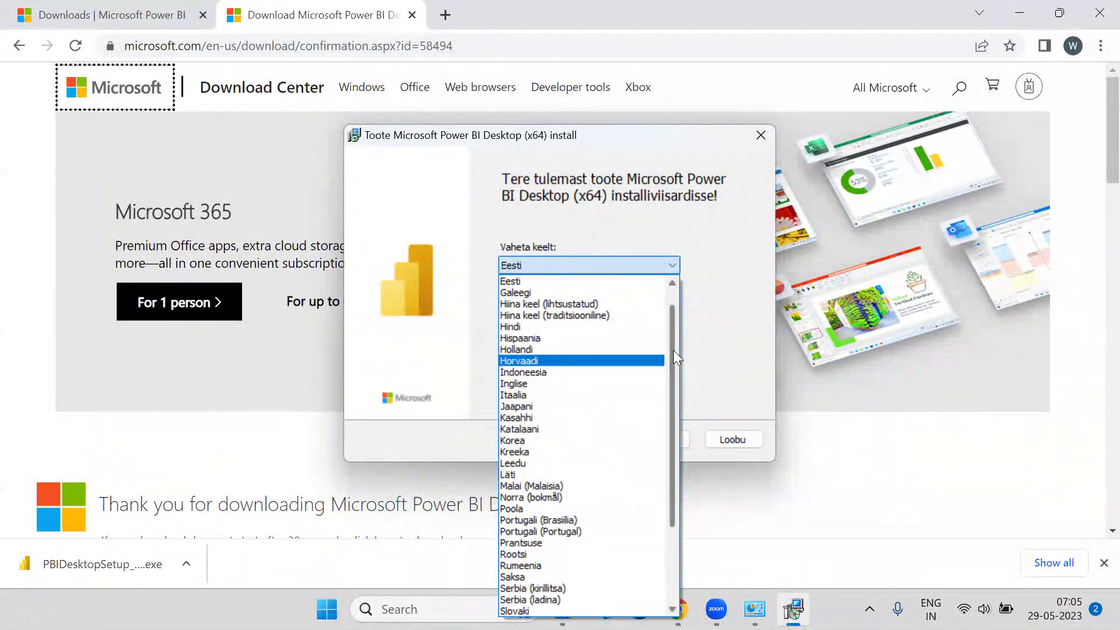
key("u")
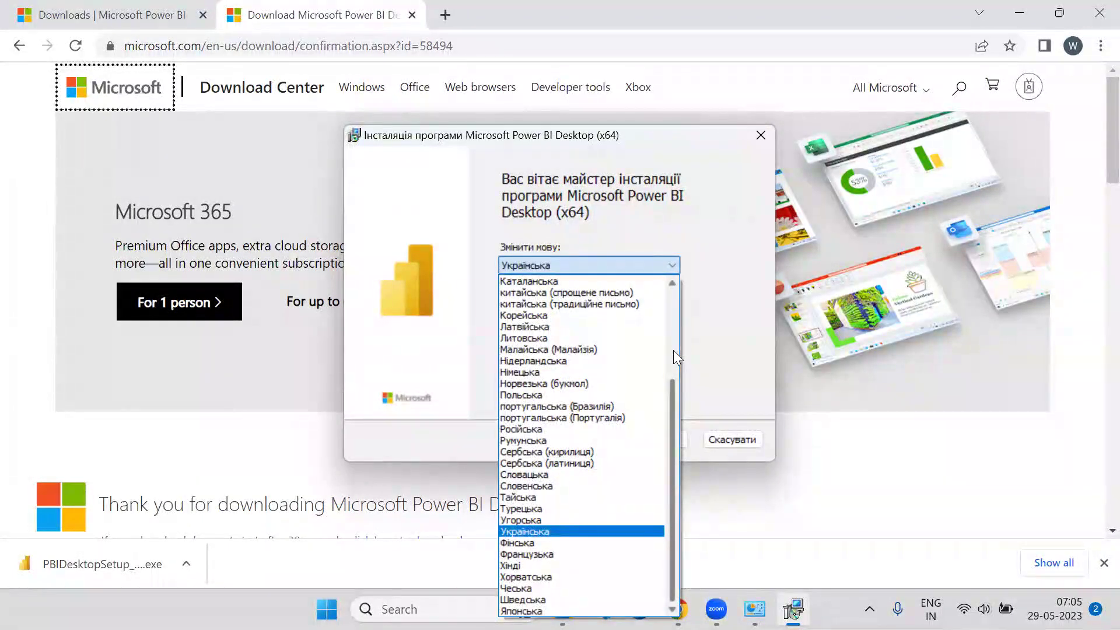
left_click_drag(674, 413, 682, 285)
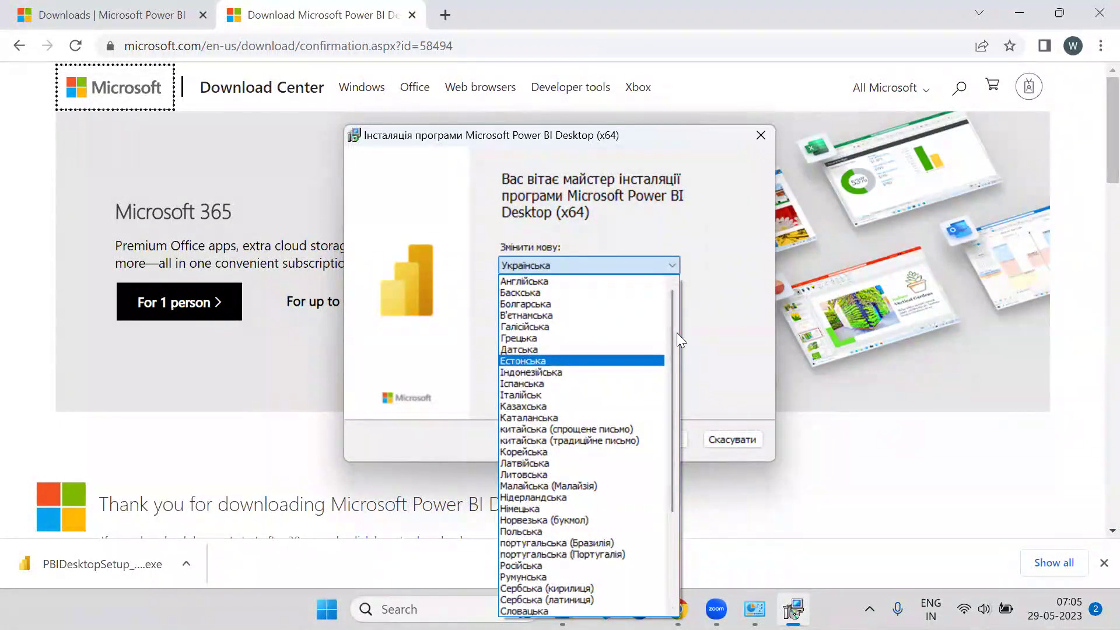
left_click_drag(673, 334, 669, 476)
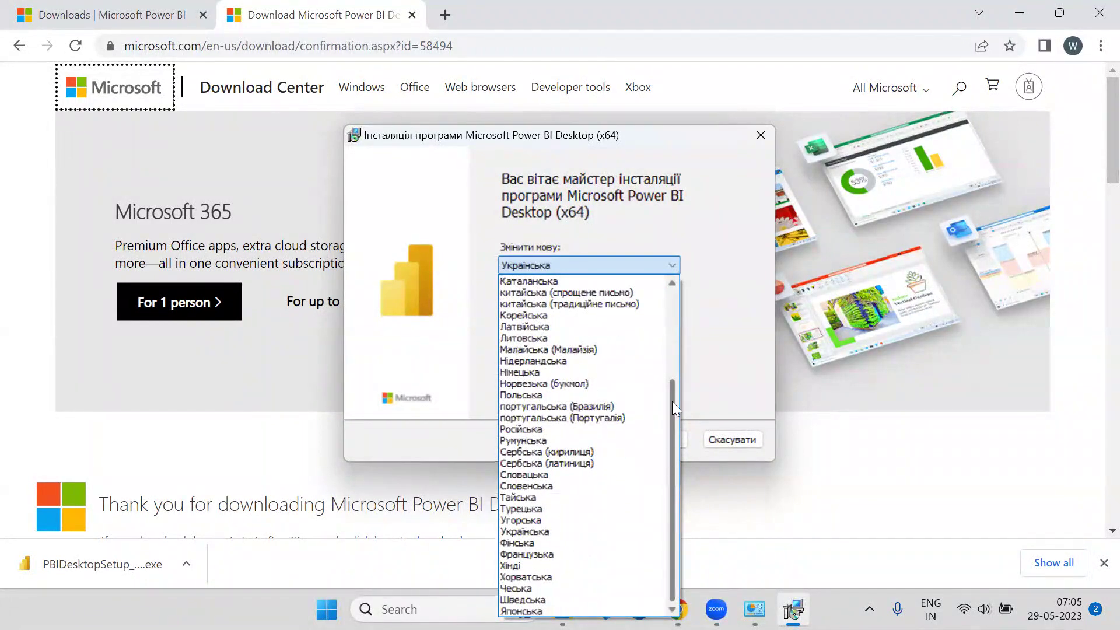
left_click(738, 245)
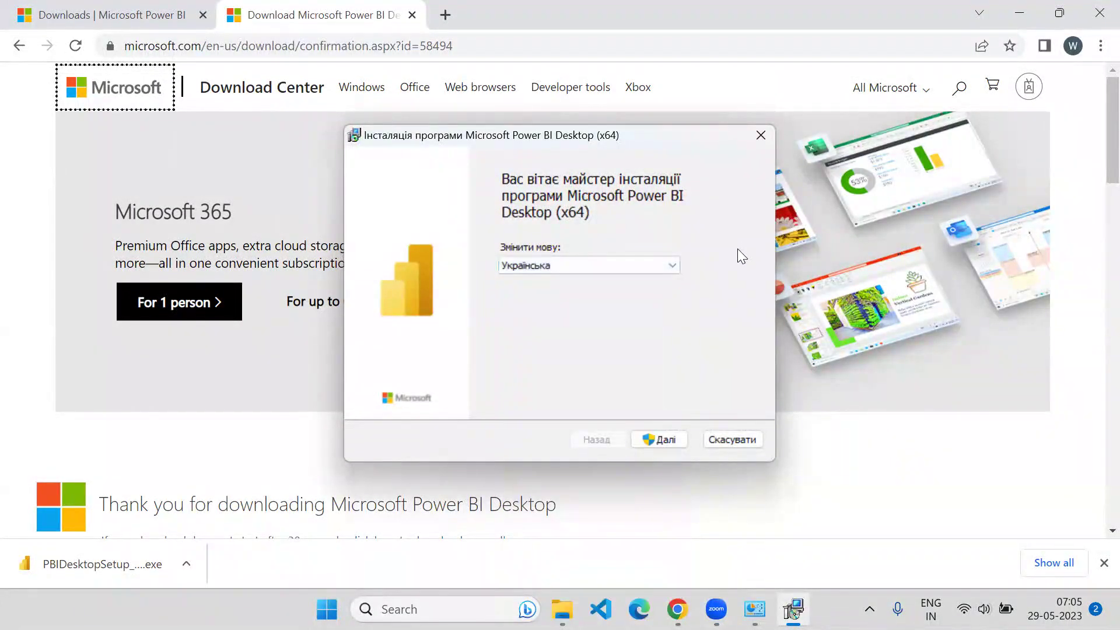
left_click(761, 136)
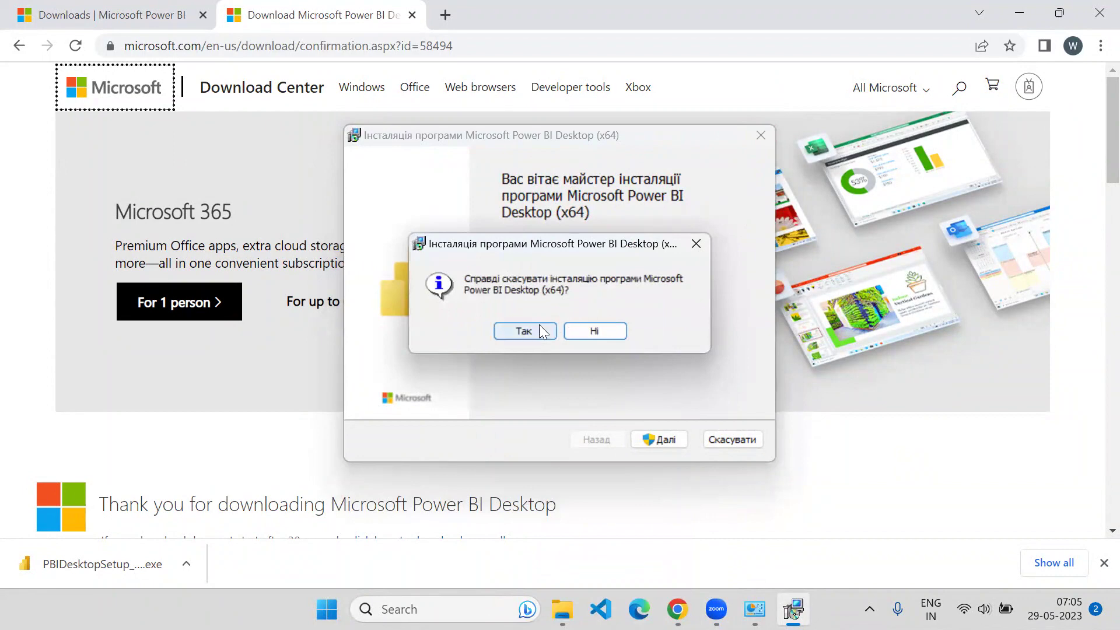
left_click(540, 329)
left_click(658, 439)
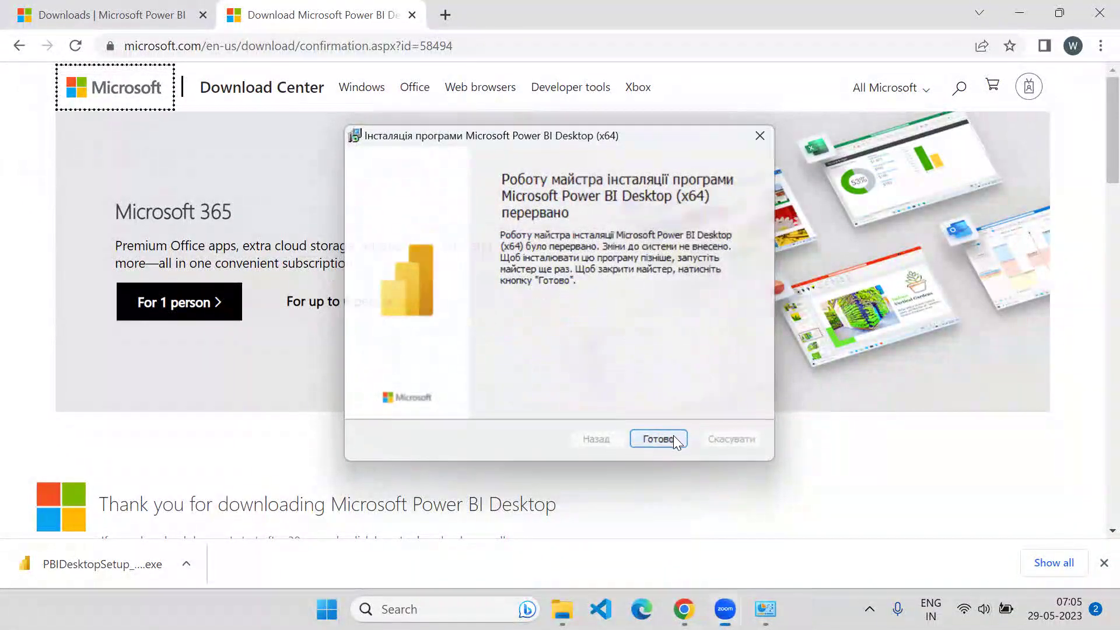
- Run PBIDesktopSetup_x64 from the Downloads folder and start the setup wizard with English as the language
mouse_move(581, 609)
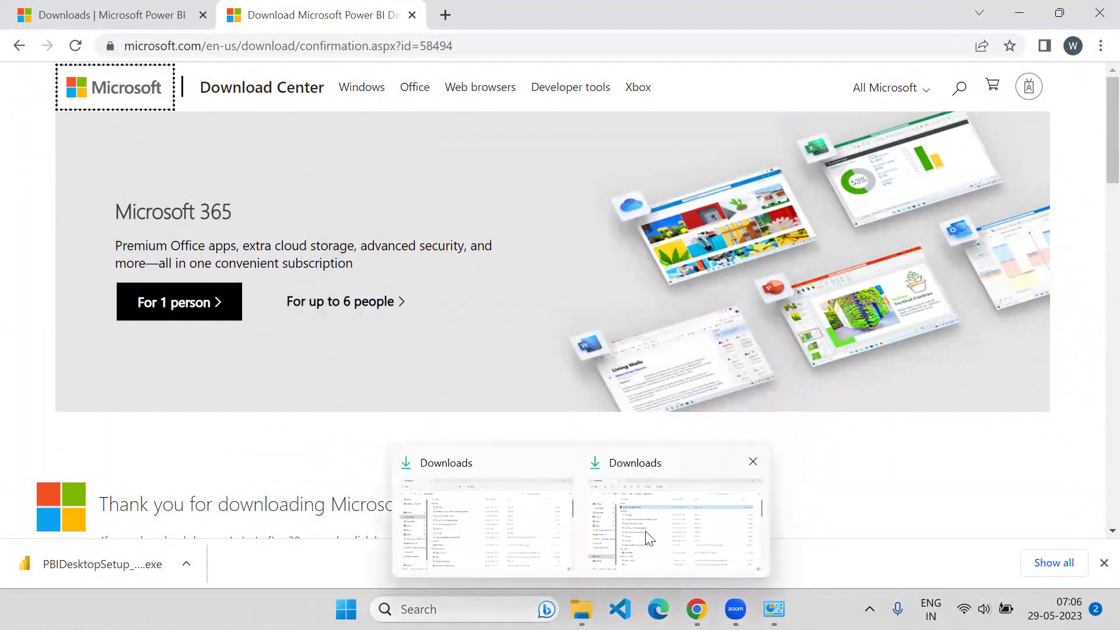
left_click(647, 528)
double_click(396, 192)
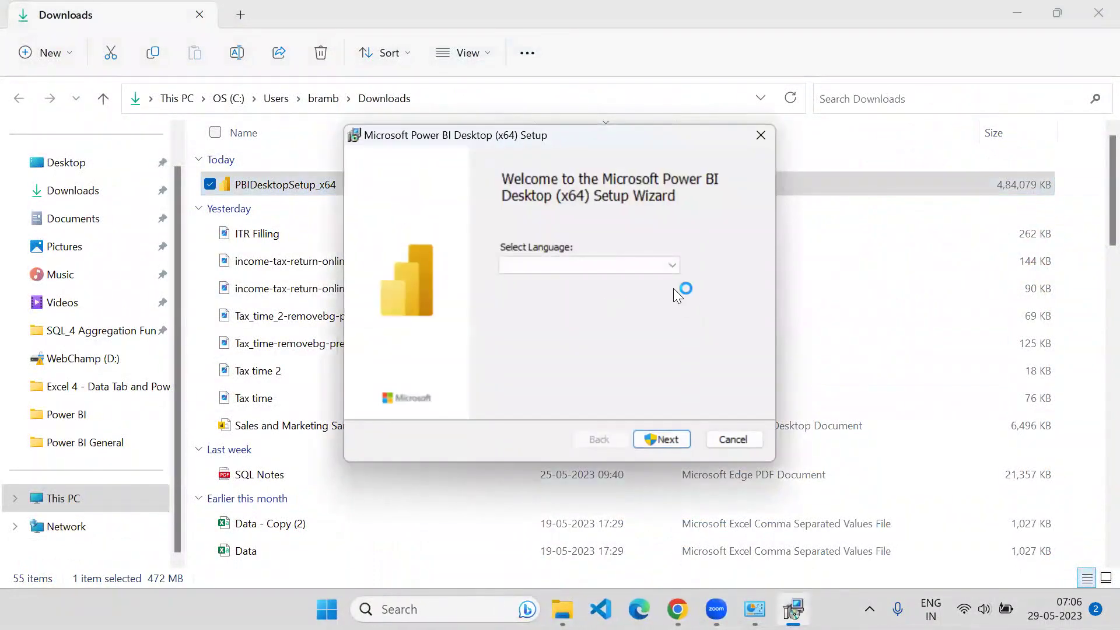
left_click(660, 265)
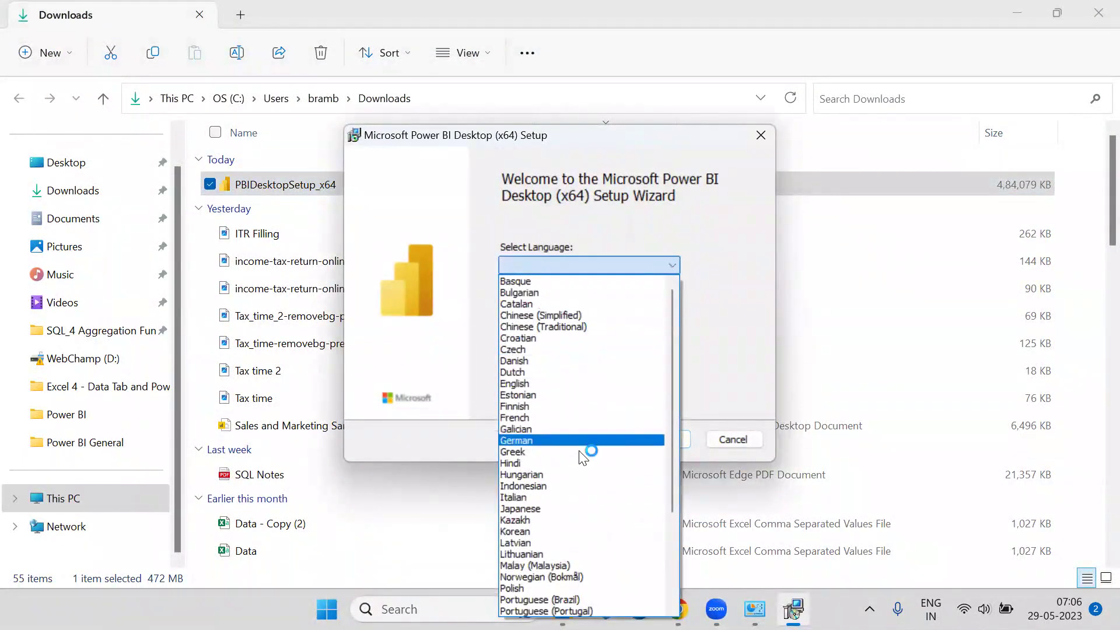
left_click(544, 382)
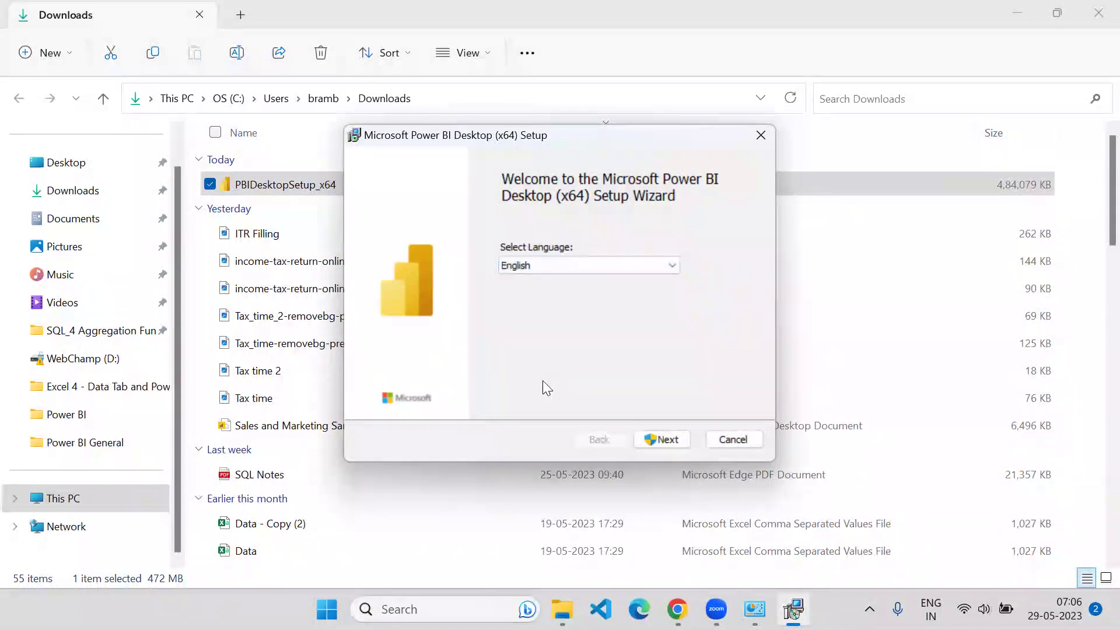
left_click(671, 441)
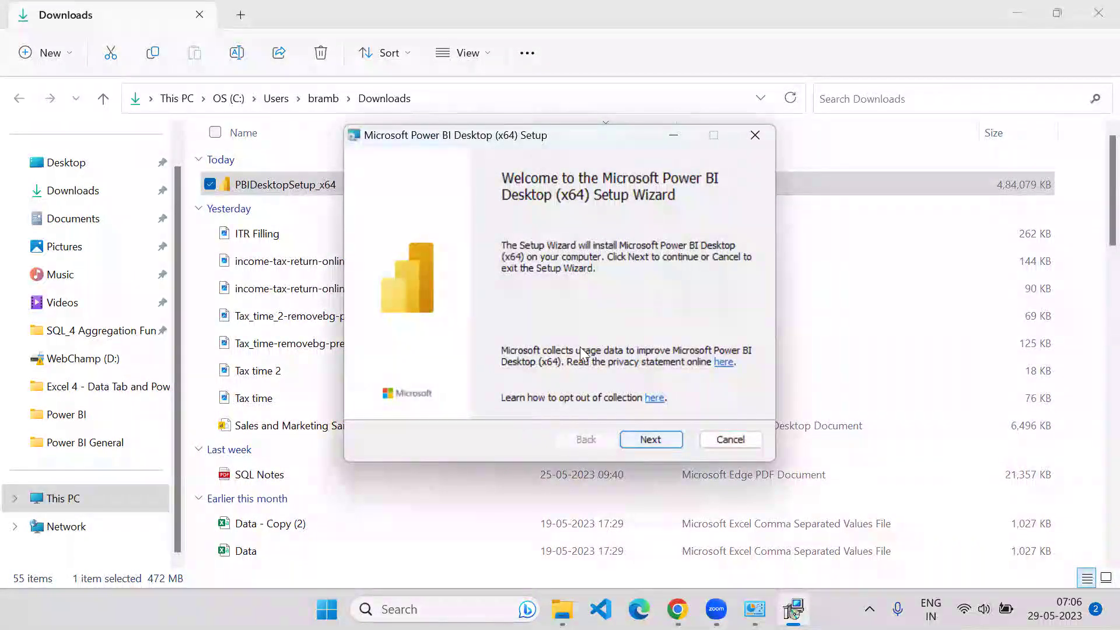
- Accept the license terms and install Power BI Desktop to C:\Program Files\Microsoft Power BI Desktop\ with a desktop shortcut
left_click(651, 442)
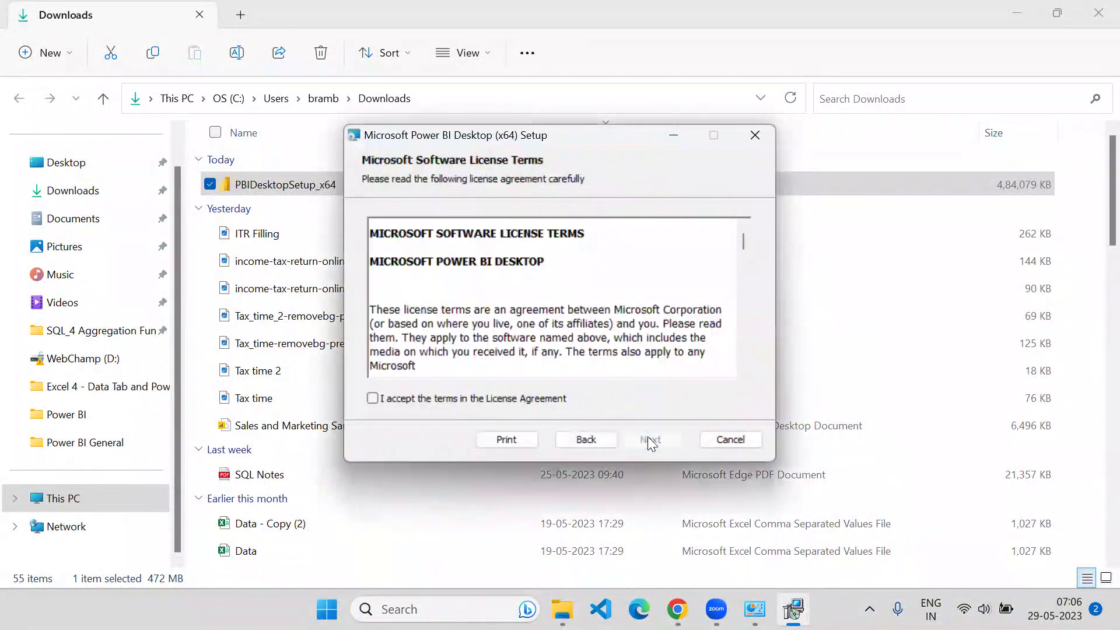
left_click(373, 398)
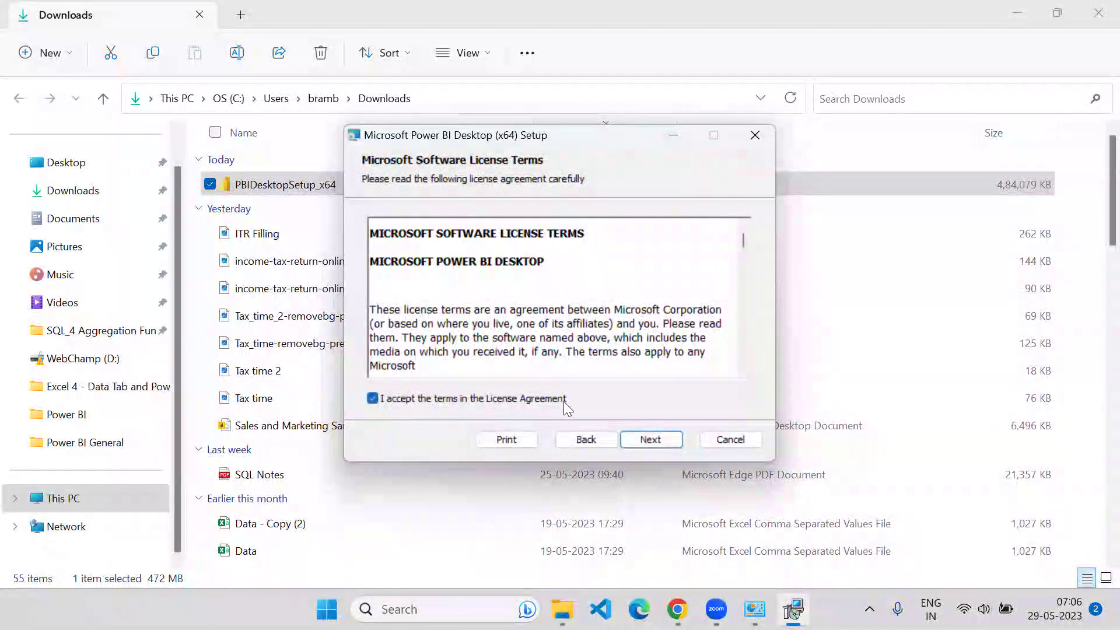
left_click(649, 441)
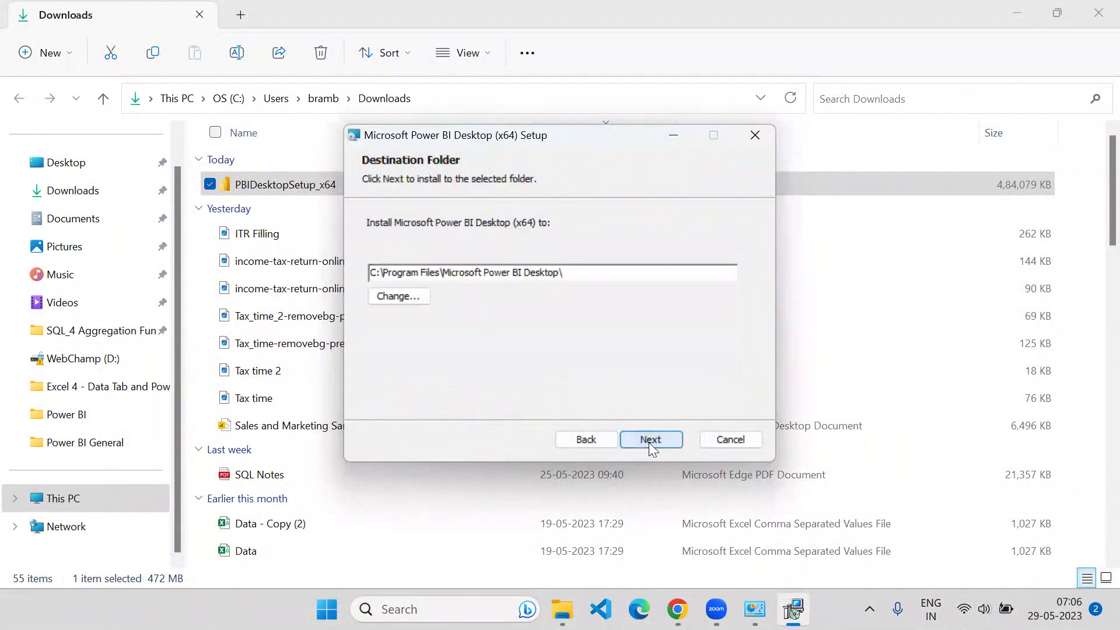
left_click(649, 439)
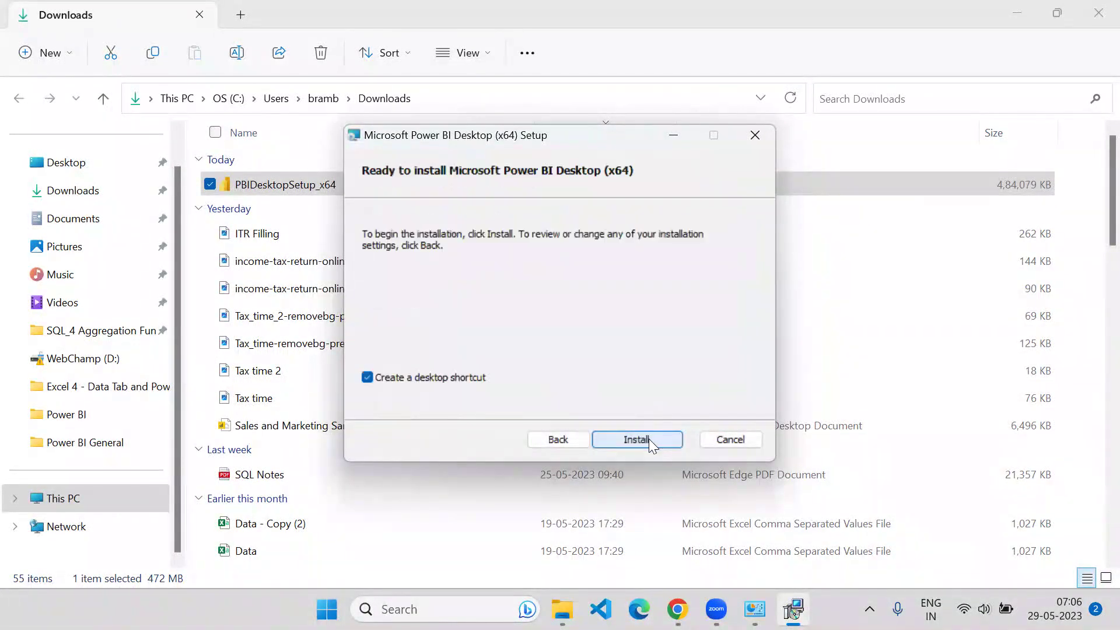
left_click(642, 438)
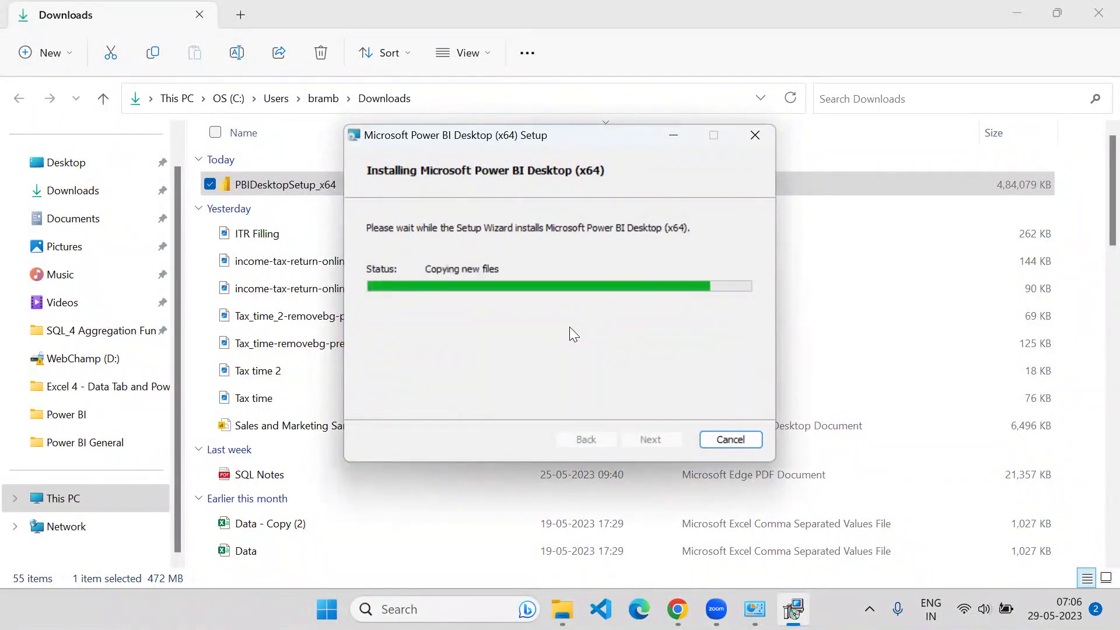
- Minimize the windows behind the setup wizard to expose the desktop during the installation
left_click(1017, 8)
left_click(1017, 8)
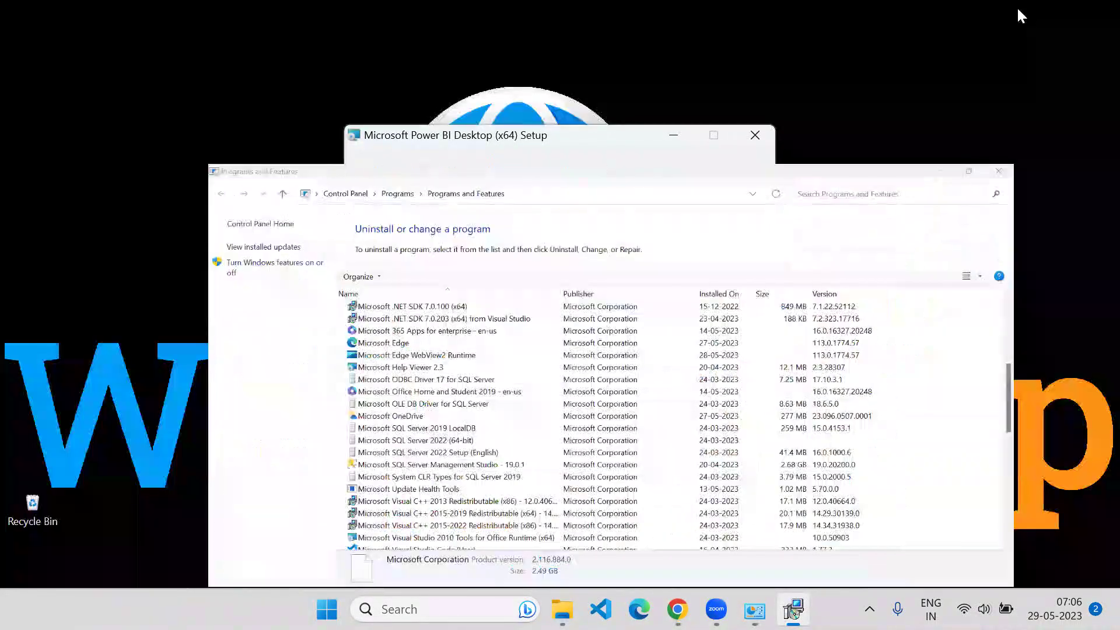
left_click(1019, 11)
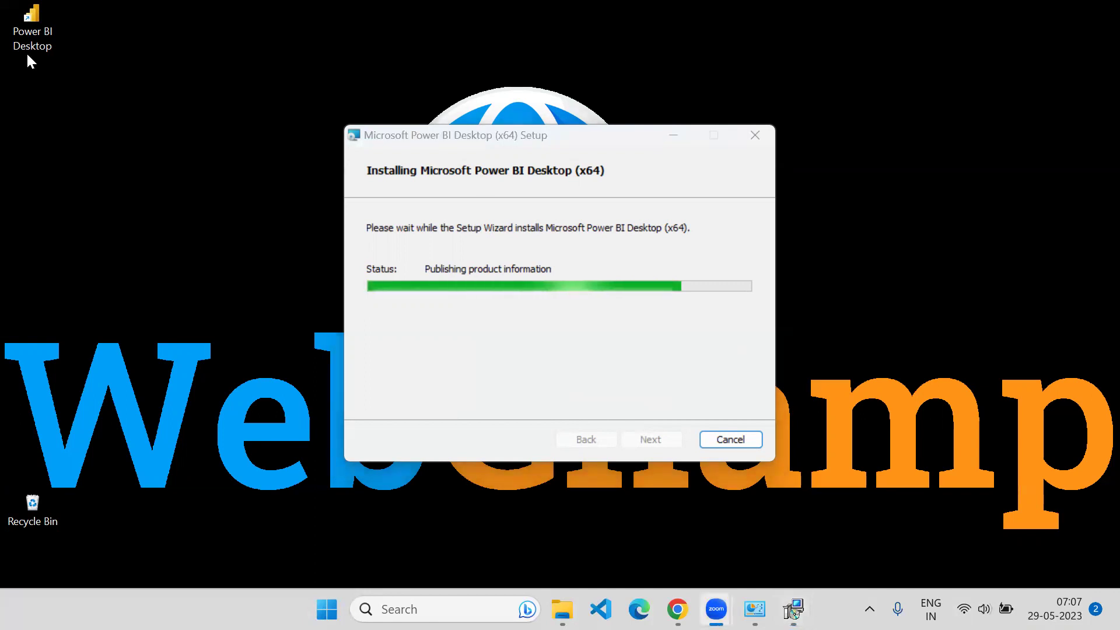
- Reposition the setup wizard slightly higher on the desktop and finish the completed installation with Launch Microsoft Power BI Desktop enabled
left_click(534, 140)
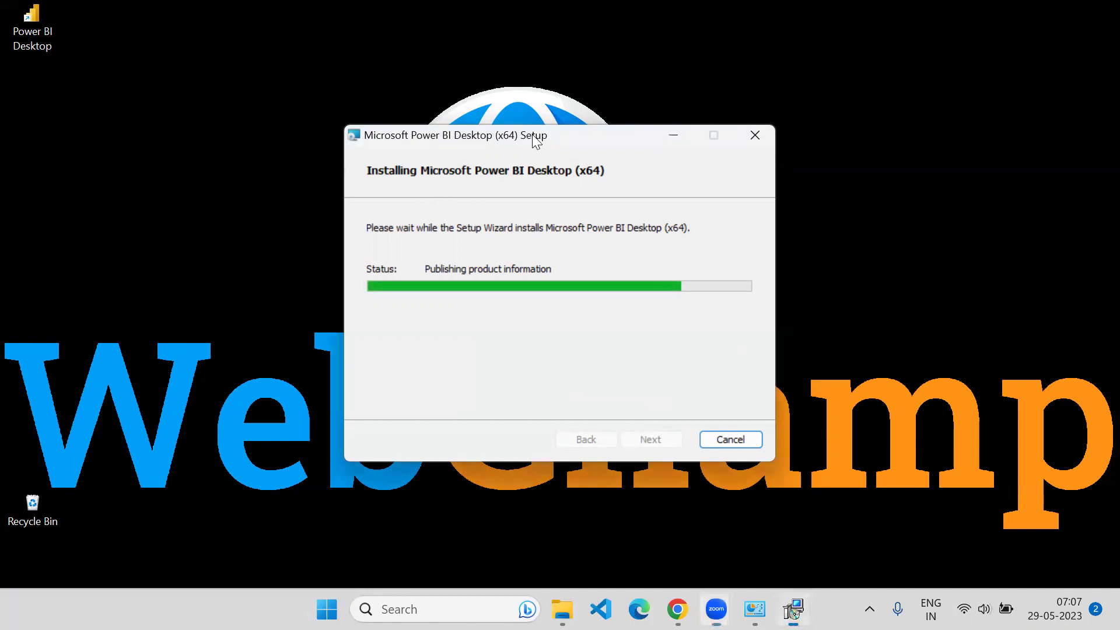
left_click_drag(534, 140, 519, 109)
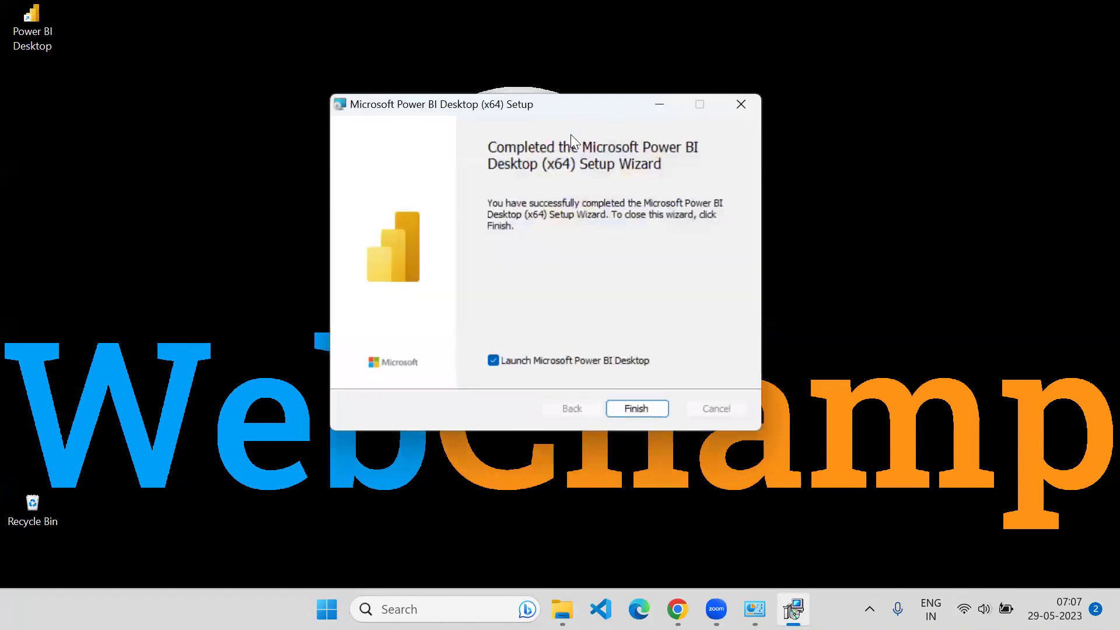
left_click(647, 409)
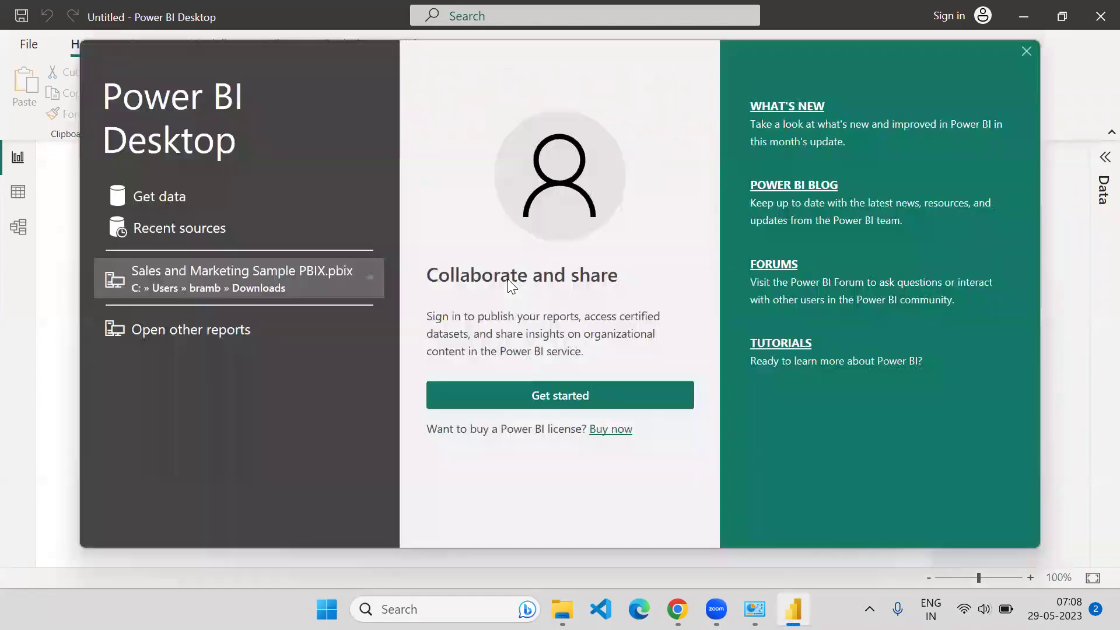
- Get started from the Power BI Desktop welcome screen, cancel the e-mail sign-in request, and close the program
left_click(515, 396)
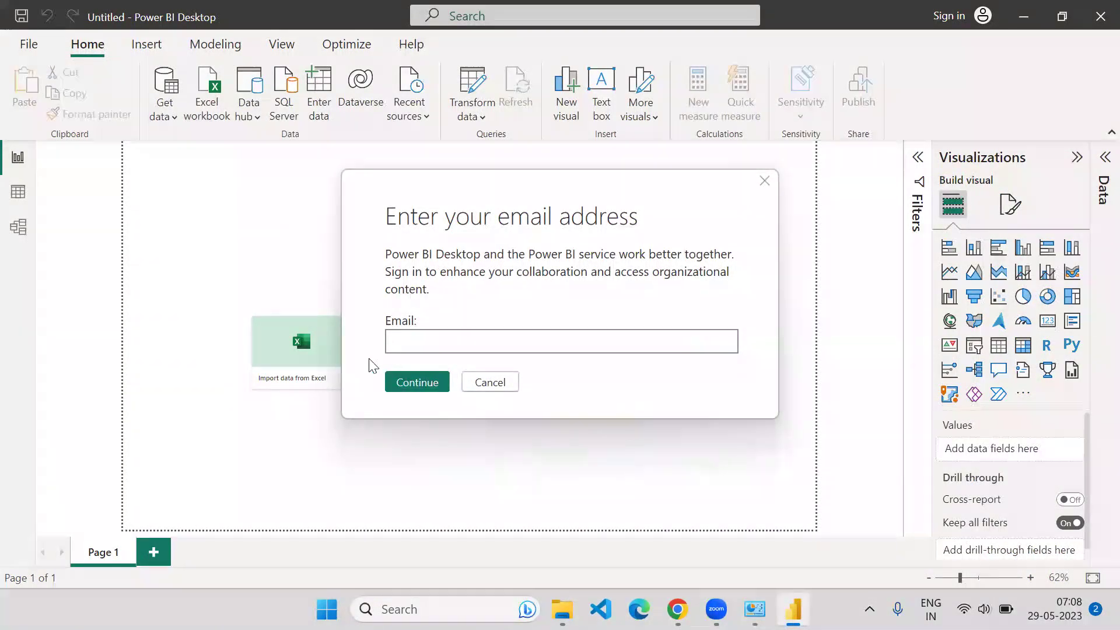
left_click(478, 382)
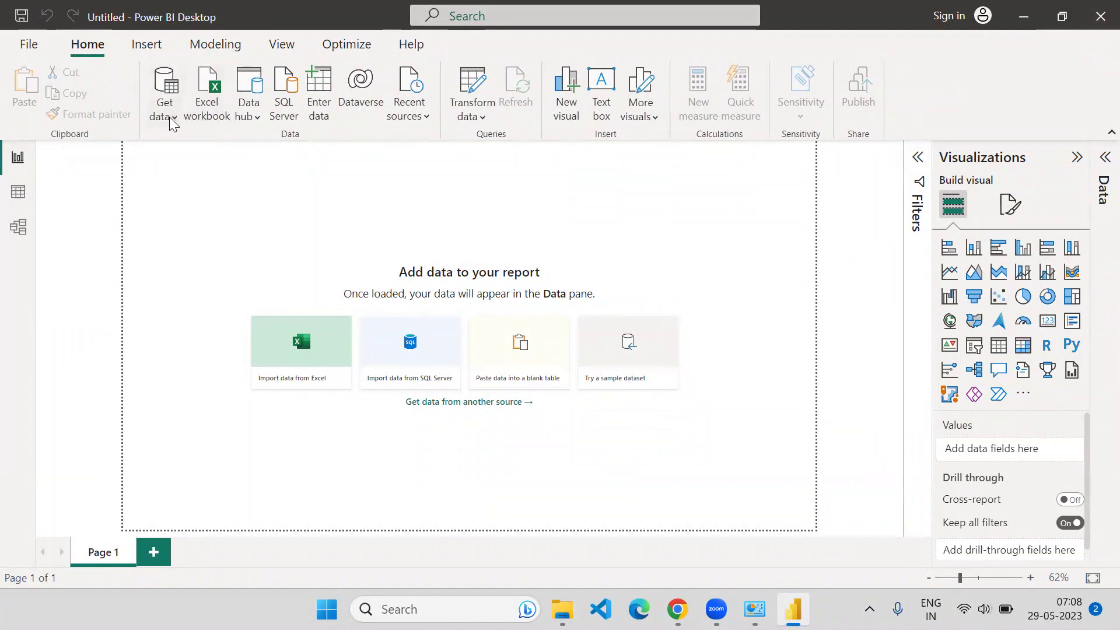
left_click(1095, 21)
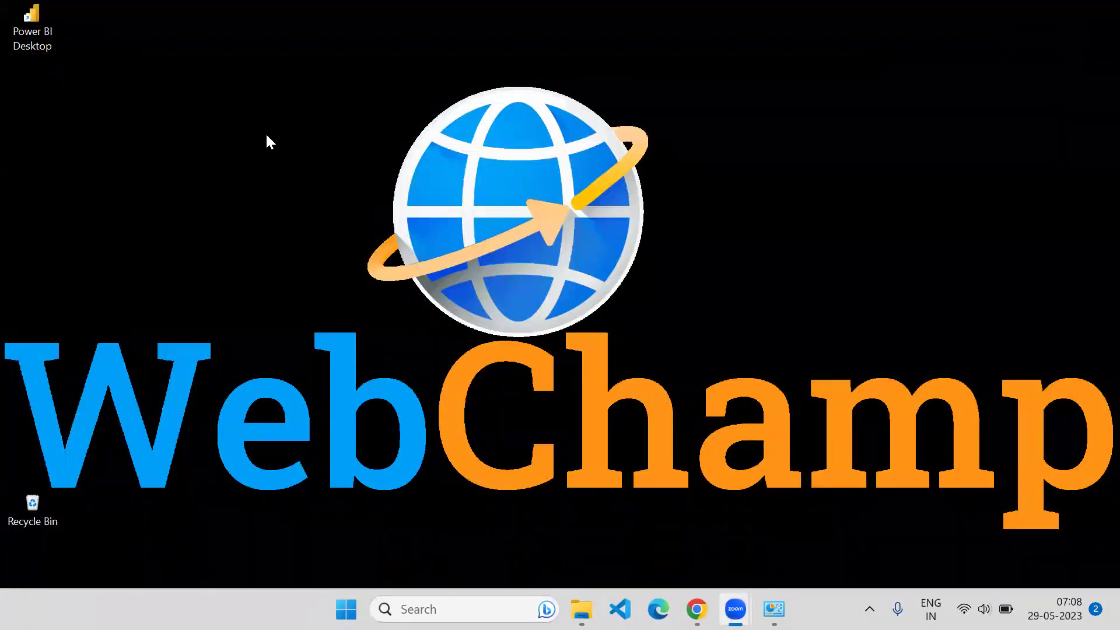